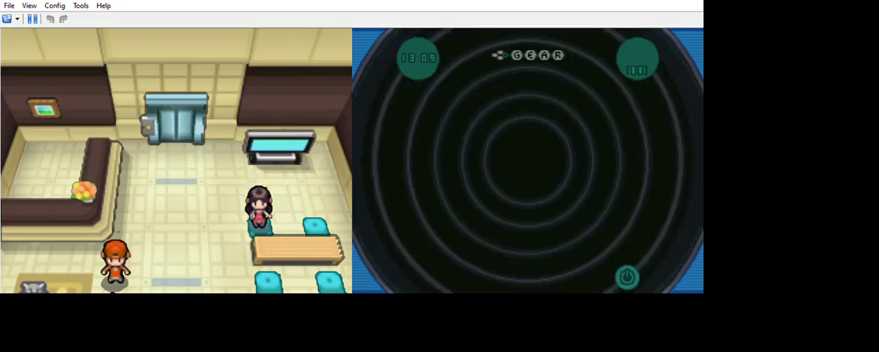
Ride the elevator to 22F and walk down to the trainers by the desk
key("x")
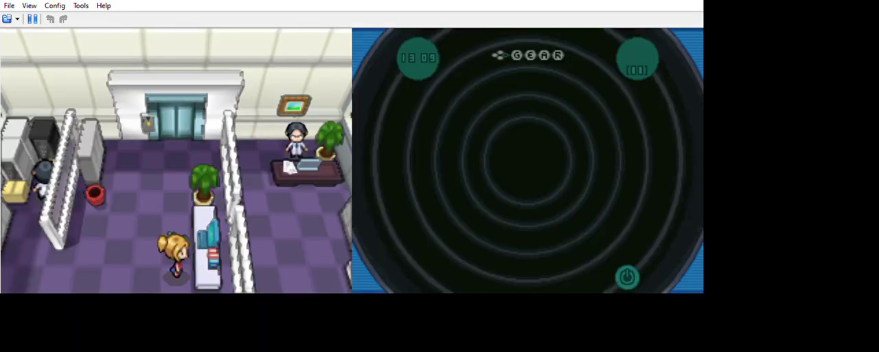
key("Down")
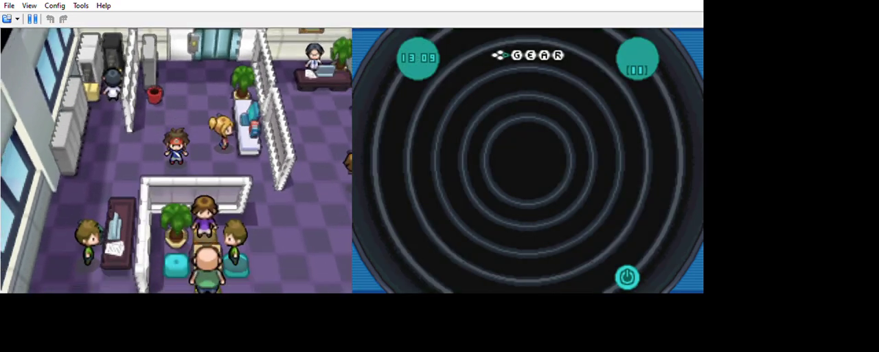
key("Down")
key("Left")
Talk through the desk NPC's conversation, then ask the trainer for a rematch
key("x")
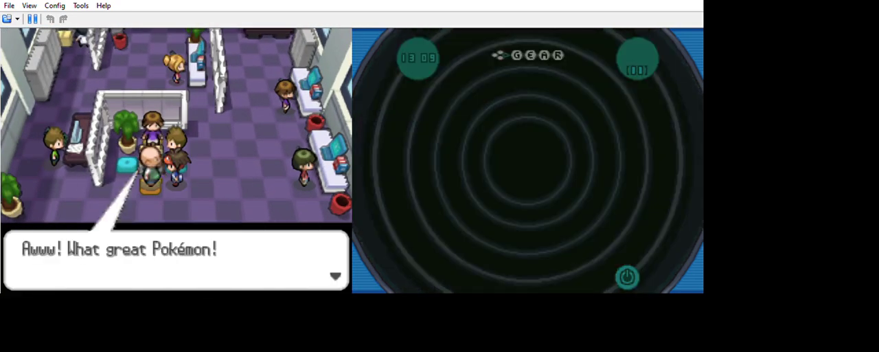
key("x")
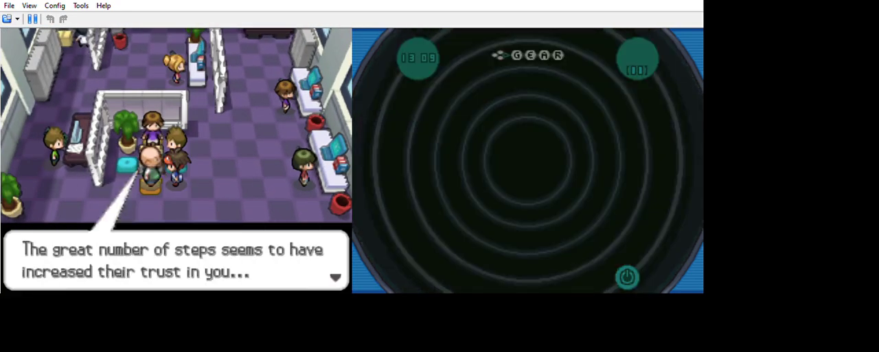
key("x")
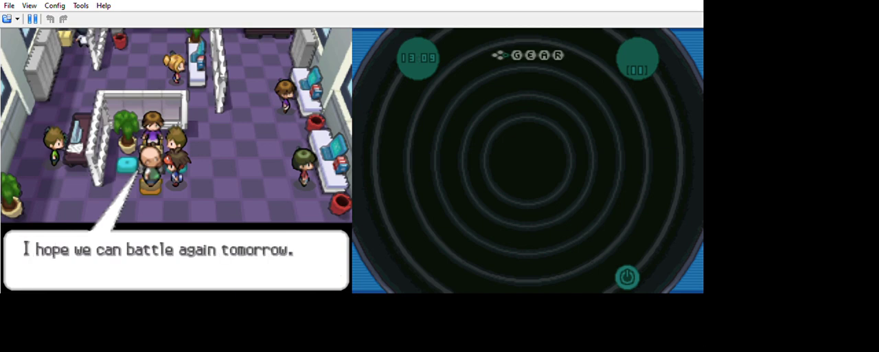
key("x")
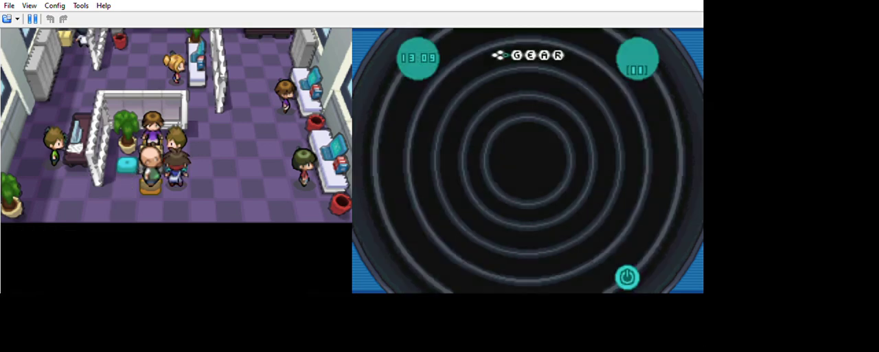
key("x")
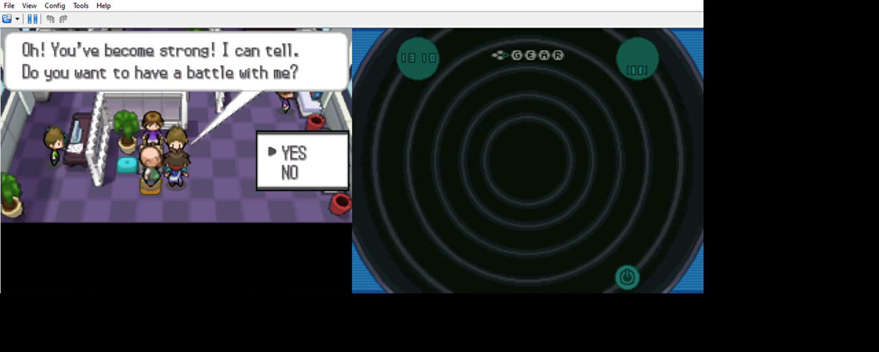
key("x")
key("x")
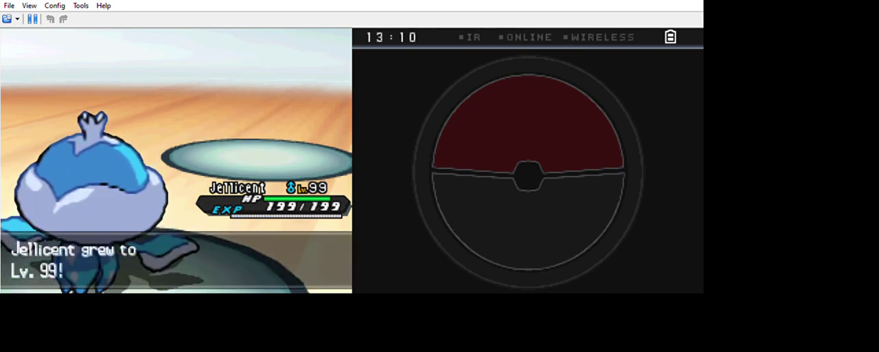
Dismiss the level-up stats and swap Ho-Oh in for Jellicent before Ambipom arrives
key("x")
key("x")
key("x")
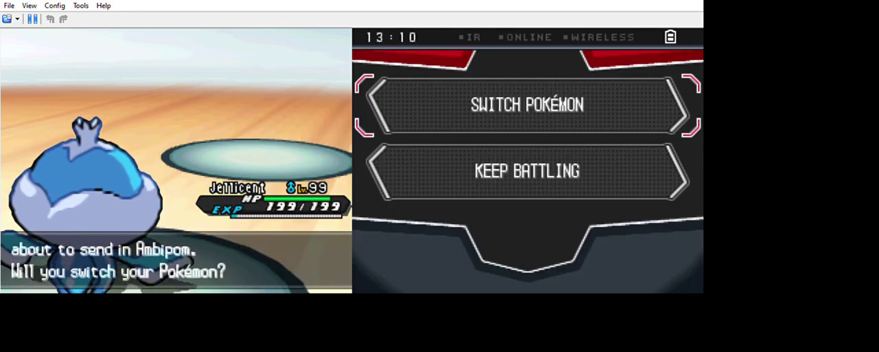
key("x")
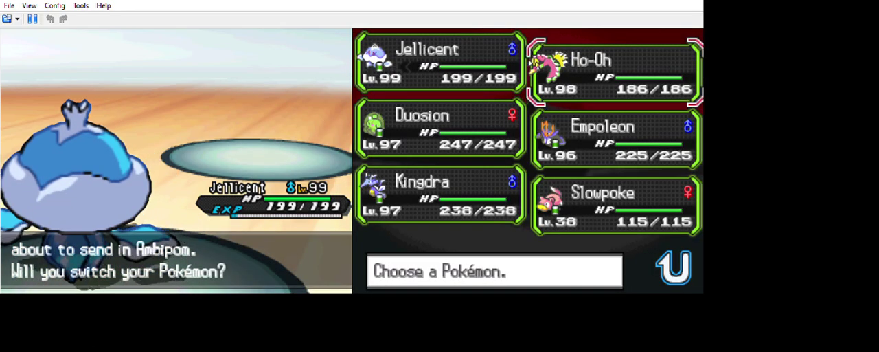
key("z")
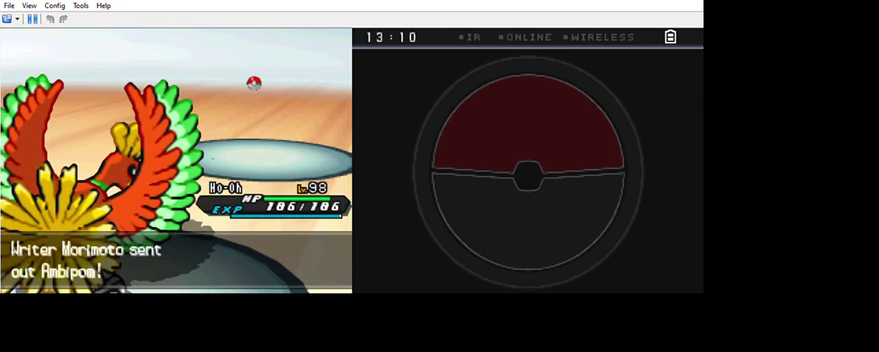
Attack Ambipom with Ho-Oh's moves until it faints, then dismiss Ho-Oh's level-up stats
key("x")
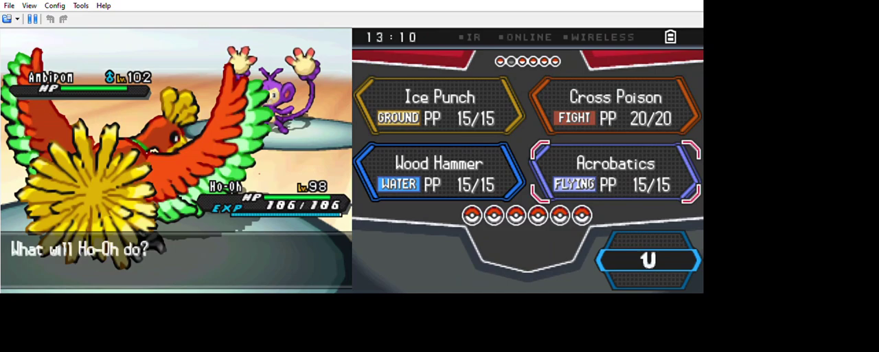
key("x")
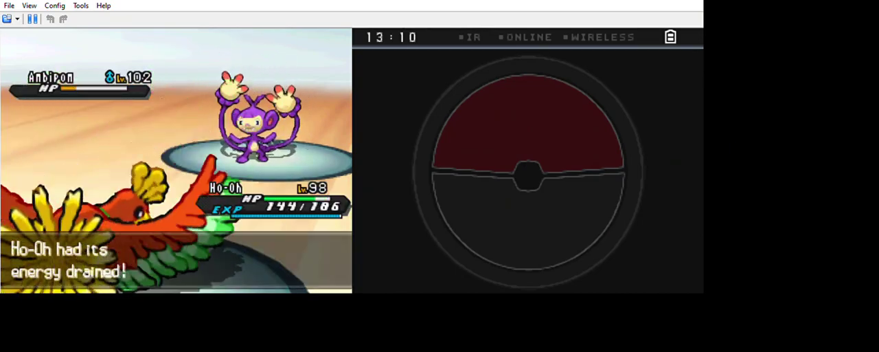
key("x")
key("x")
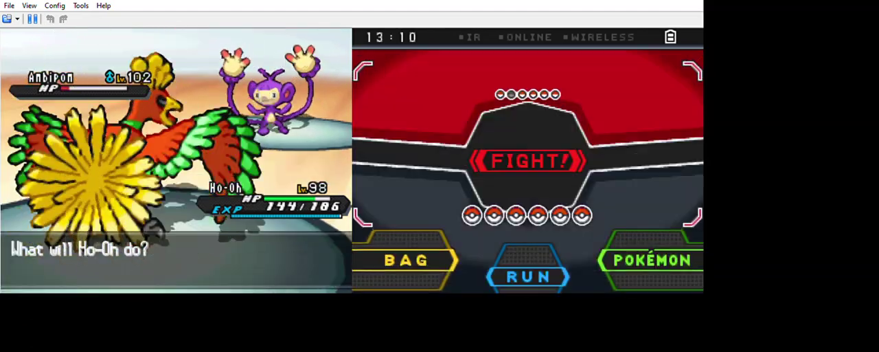
key("x")
key("x")
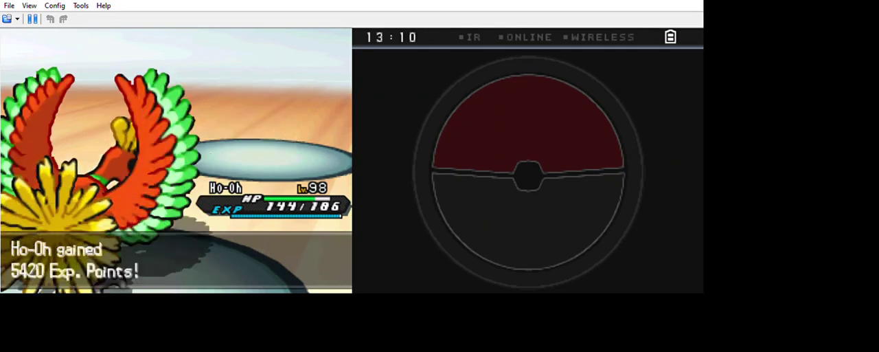
key("x")
key("x")
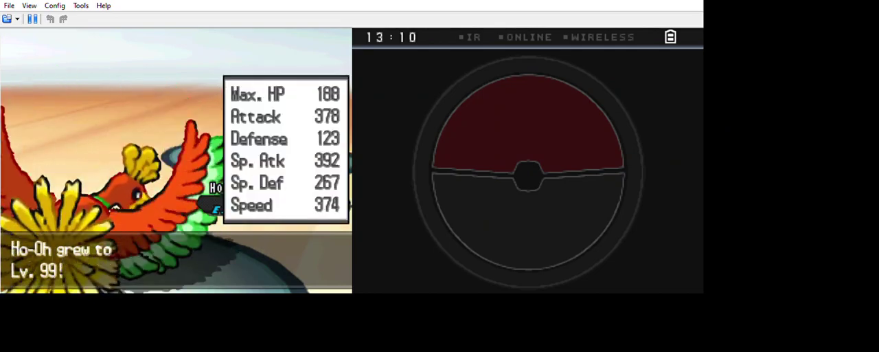
key("x")
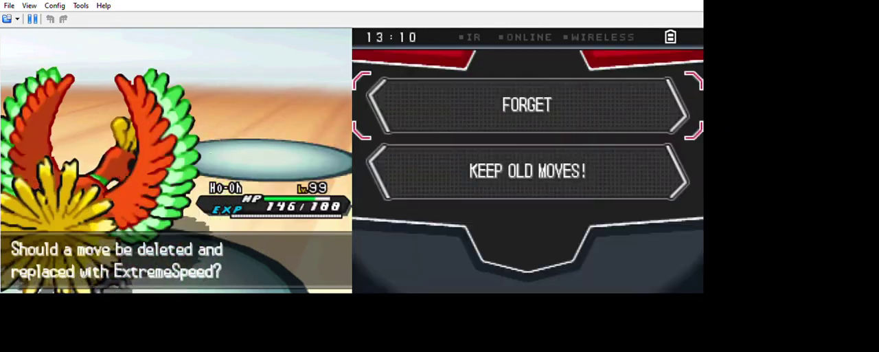
Review ExtremeSpeed's details against Ho-Oh's current four moves on the forget screen
key("x")
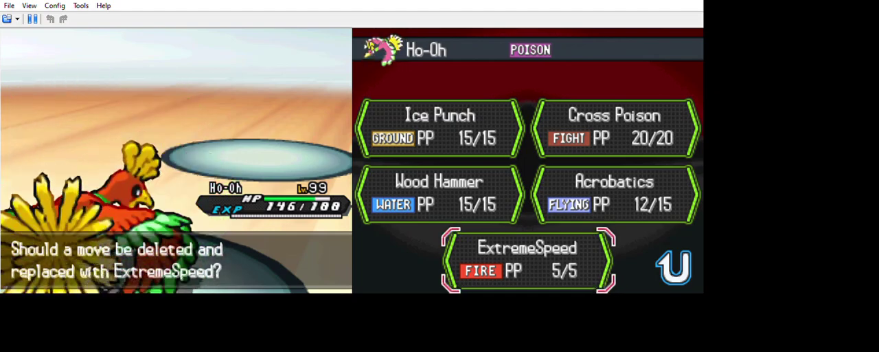
key("x")
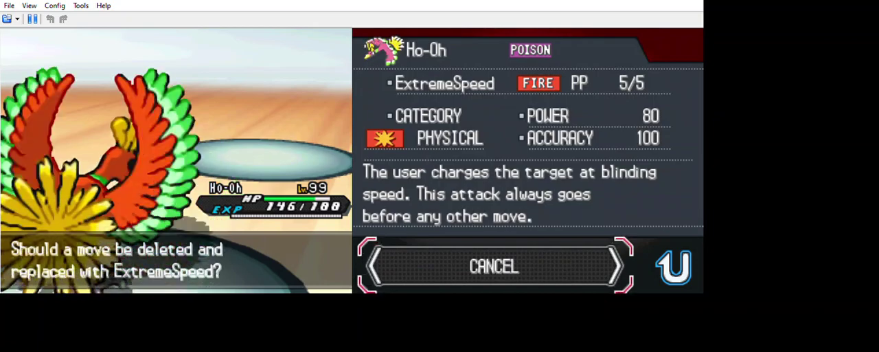
key("z")
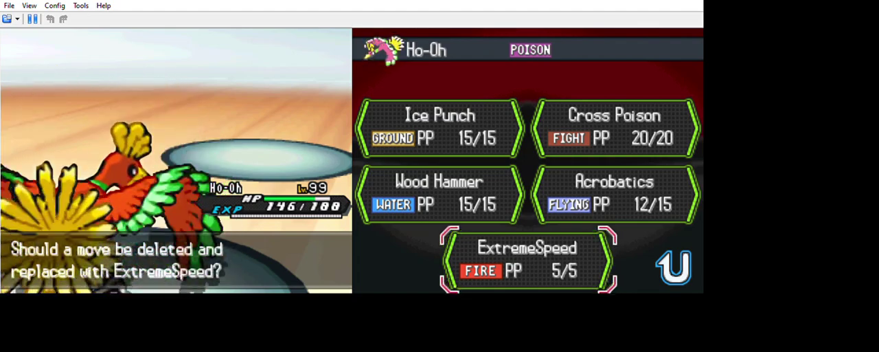
key("Right")
key("Down")
key("Down")
key("Left")
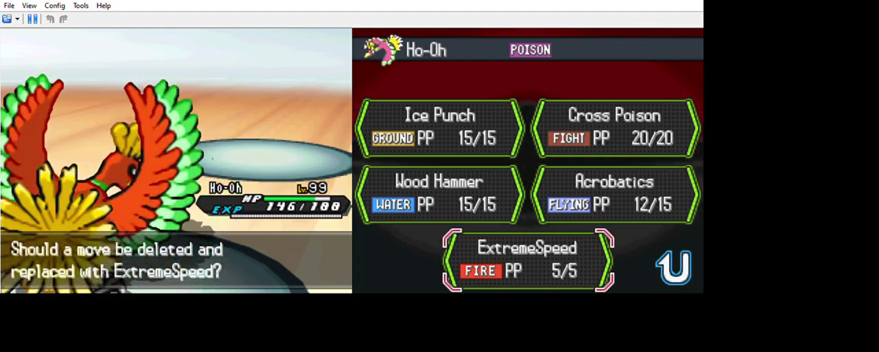
Recheck ExtremeSpeed, then keep the old moves and give up on ExtremeSpeed
key("x")
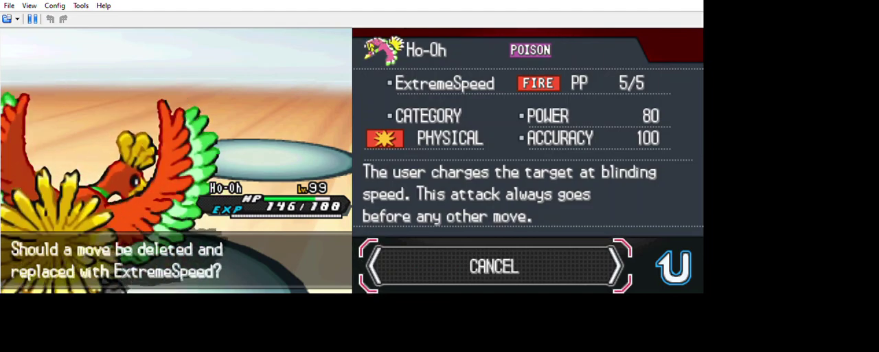
key("x")
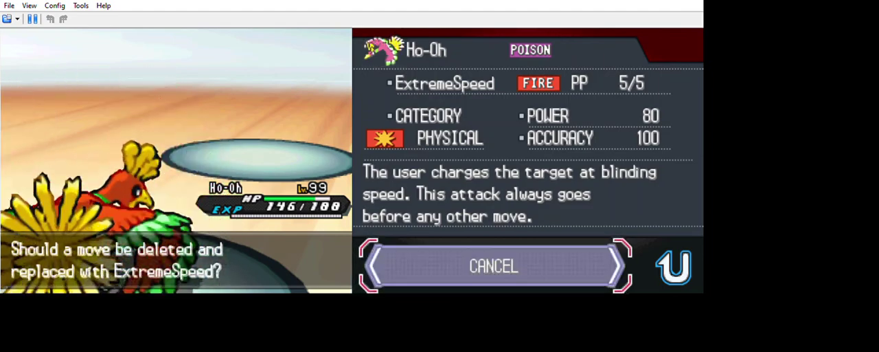
key("x")
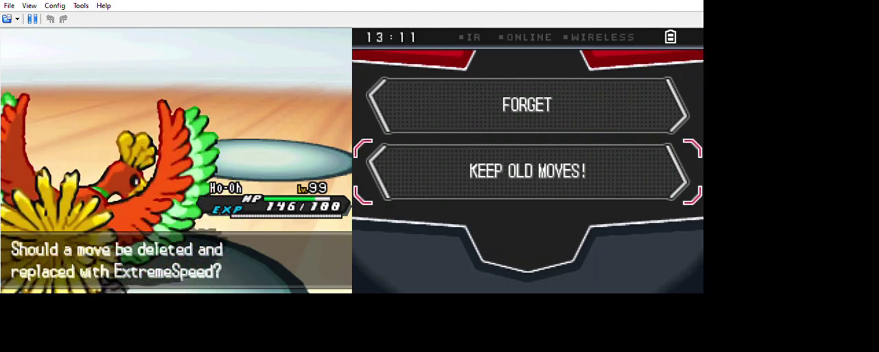
key("x")
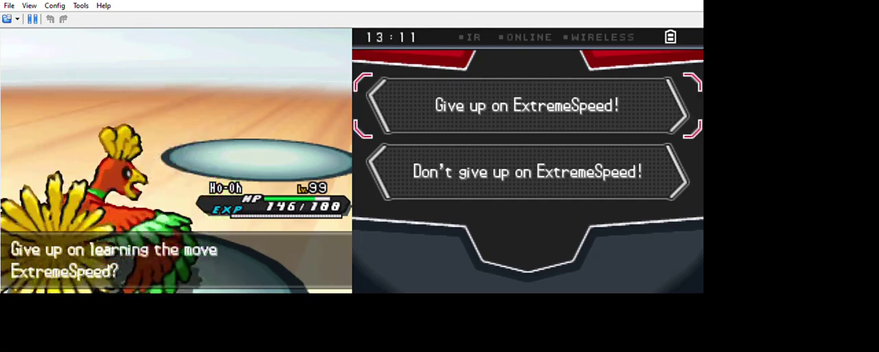
key("x")
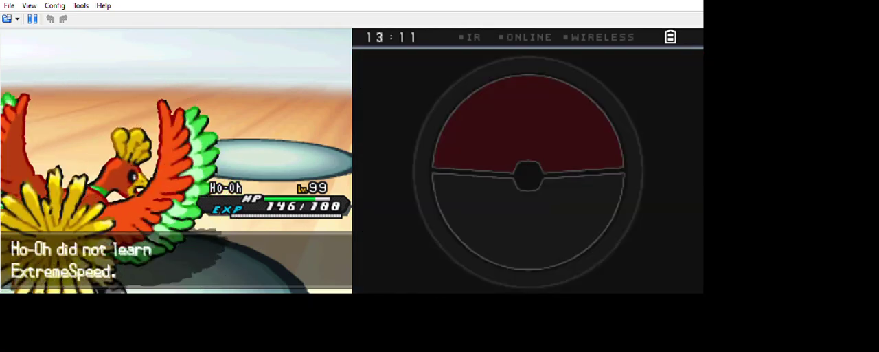
key("x")
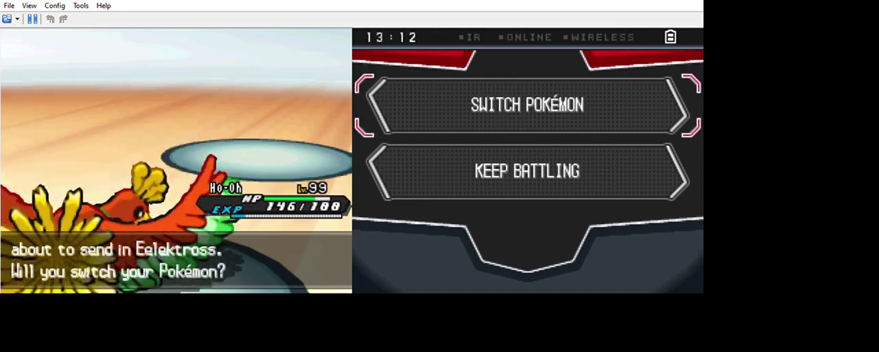
Check Jellicent's moves, shift it in for Ho-Oh, and knock out Eelektross
key("x")
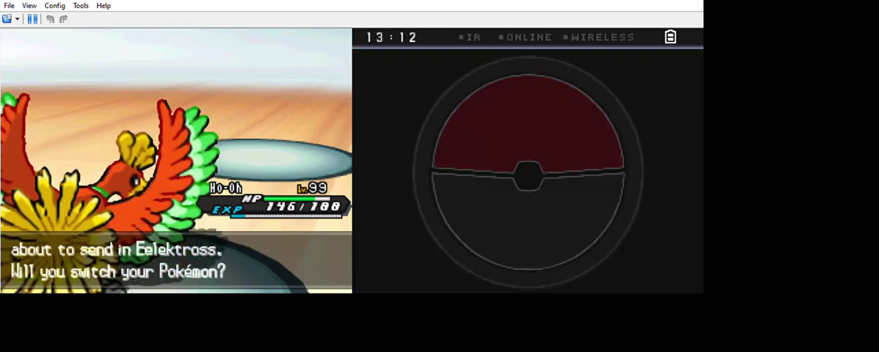
key("Right")
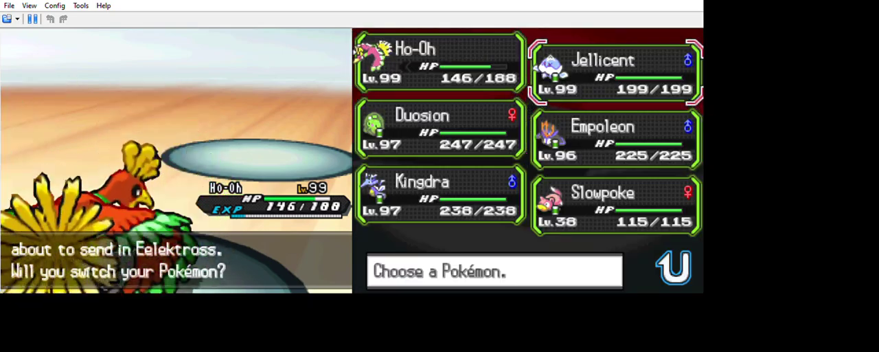
key("x")
key("Right")
key("x")
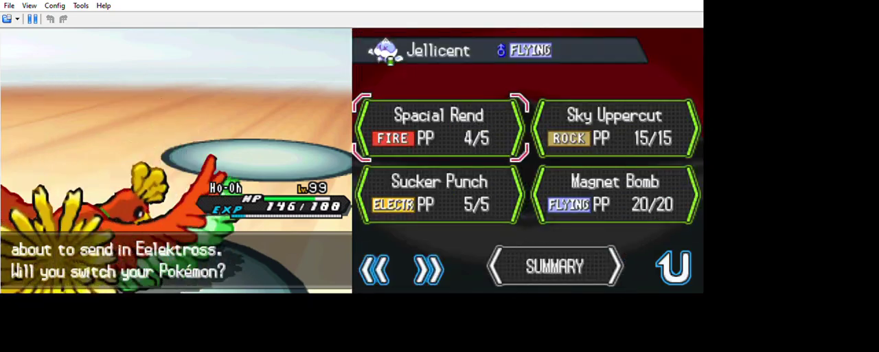
key("z")
key("Up")
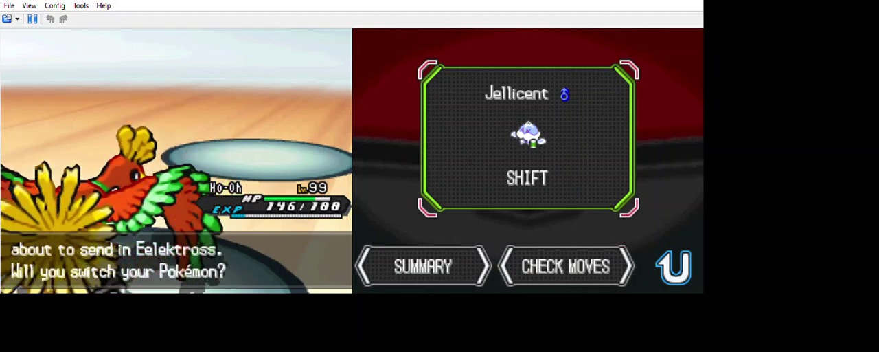
key("x")
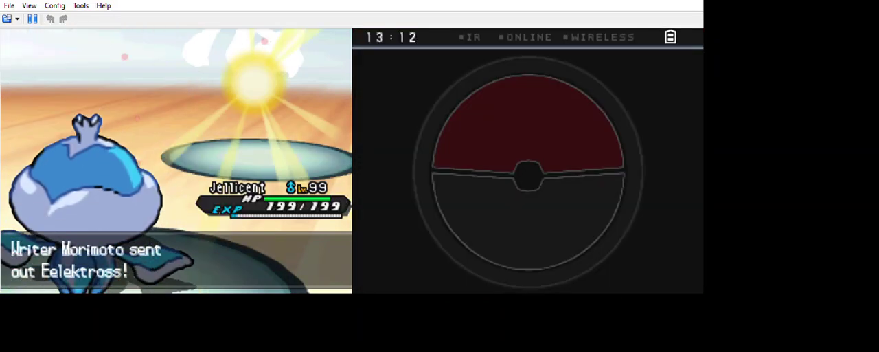
key("x")
key("x")
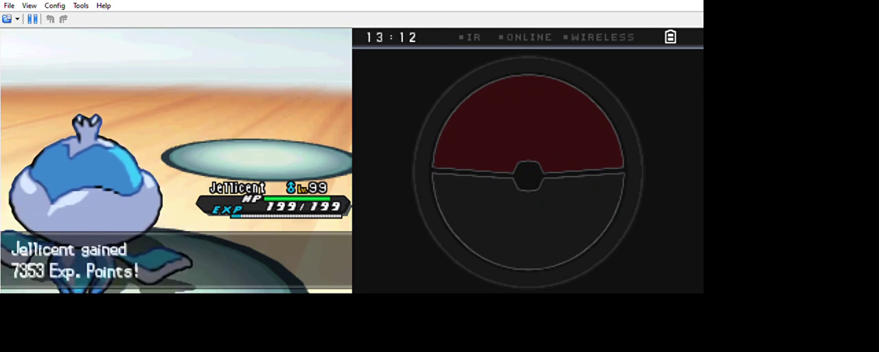
key("x")
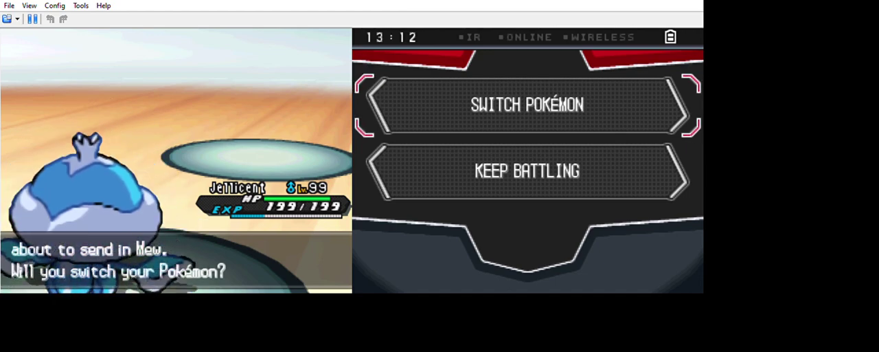
Review Duosion's four moves and shift it in for Jellicent before Mew arrives
key("x")
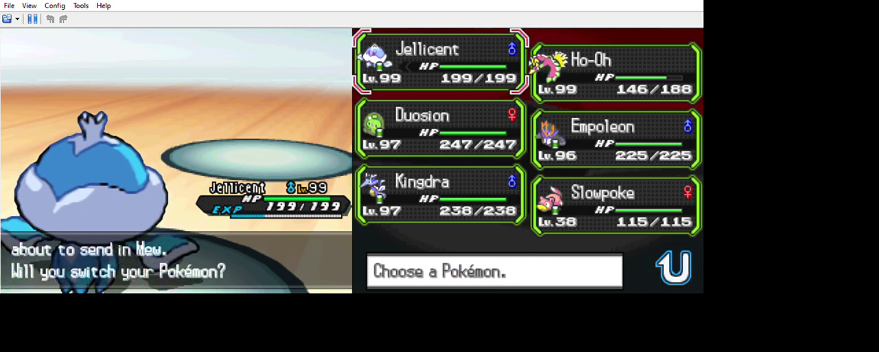
key("Down")
key("x")
key("Down")
key("x")
key("Down")
key("Right")
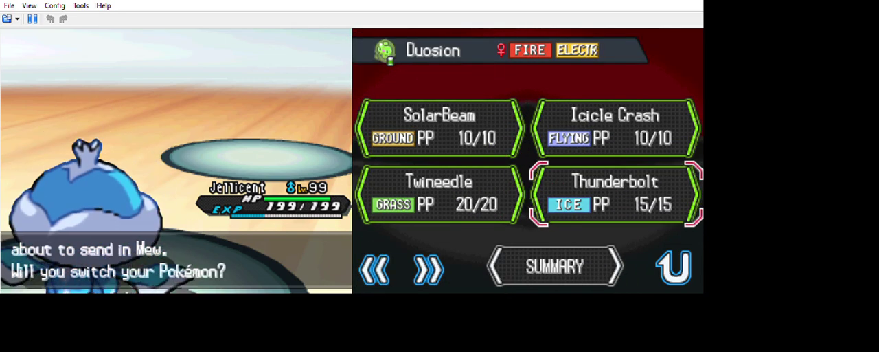
key("z")
key("Up")
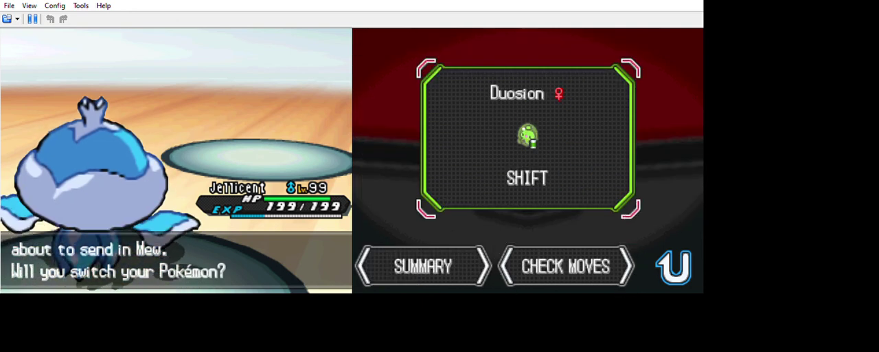
key("x")
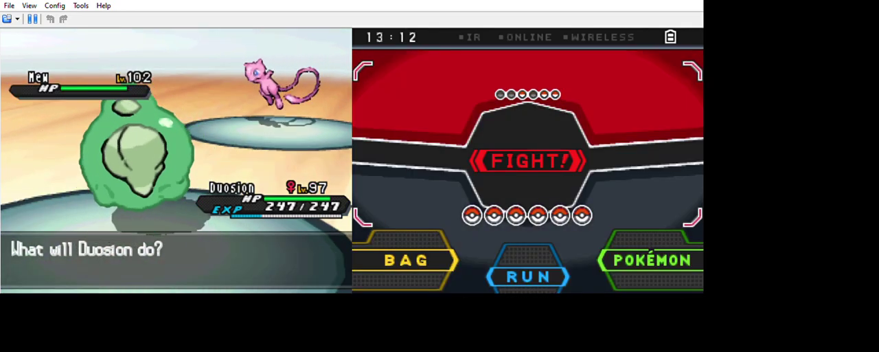
Hit Mew with Duosion's Thunderbolt, then Icicle Crash
key("x")
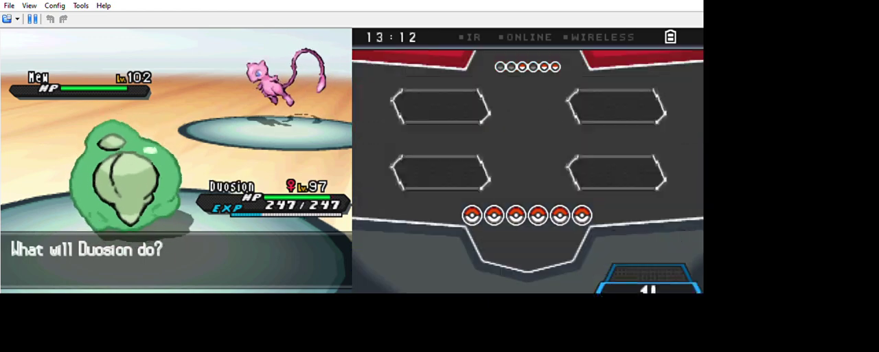
key("x")
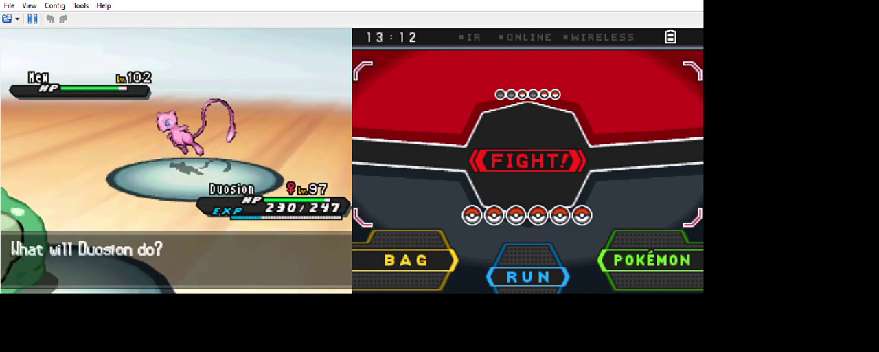
key("x")
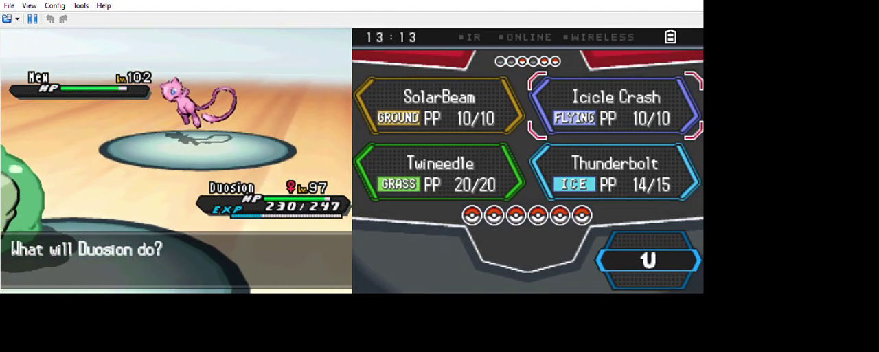
key("x")
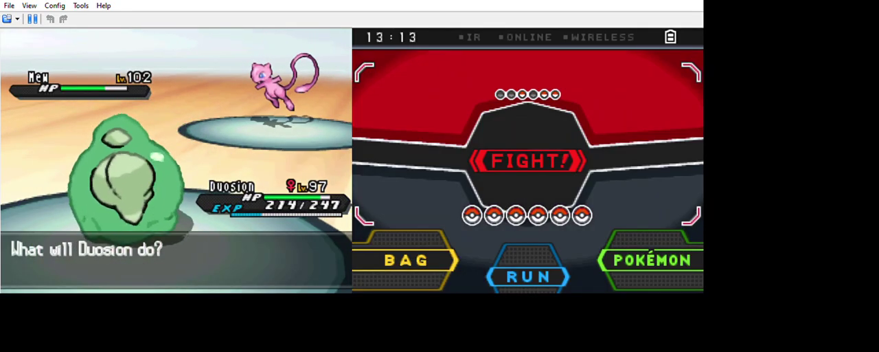
Back out of Duosion's moves and swap Slowpoke in from the party
key("x")
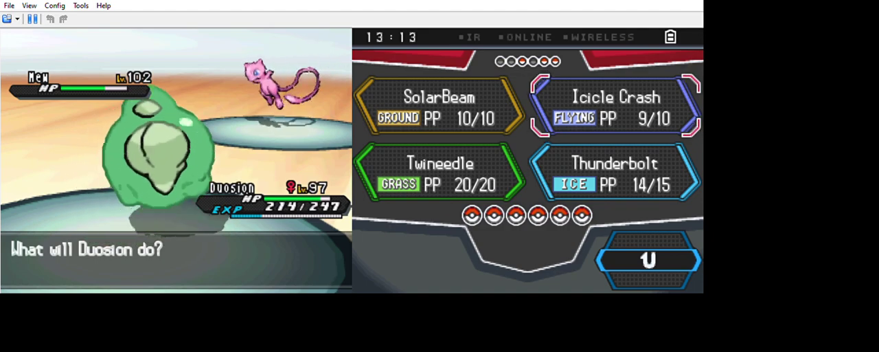
key("z")
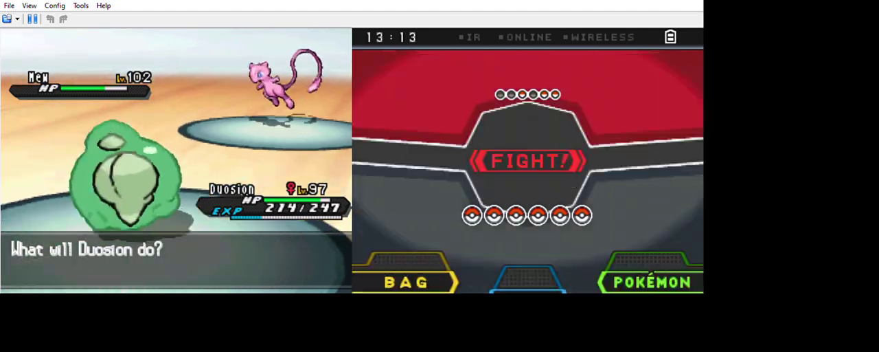
key("Right")
key("x")
key("Down")
key("x")
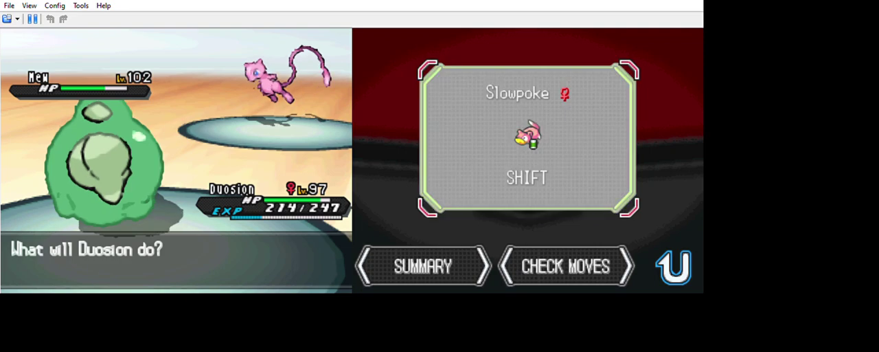
key("x")
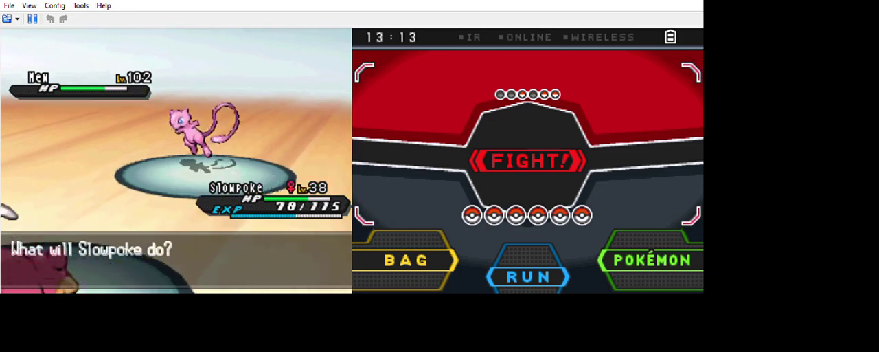
Have Slowpoke use Dive, then send Empoleon out in its place
key("x")
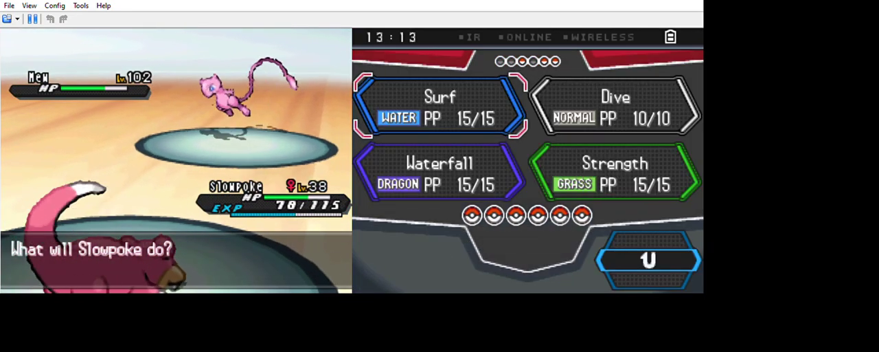
key("Right")
key("x")
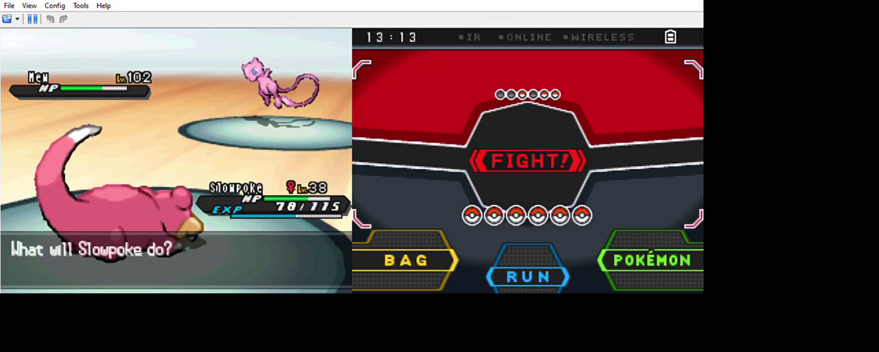
key("x")
key("Down")
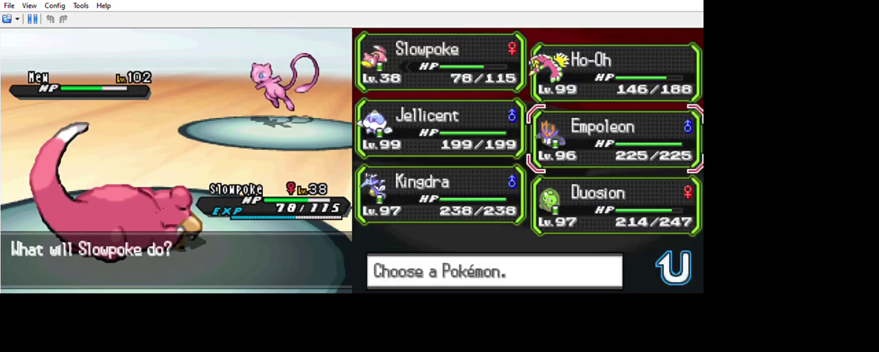
key("x")
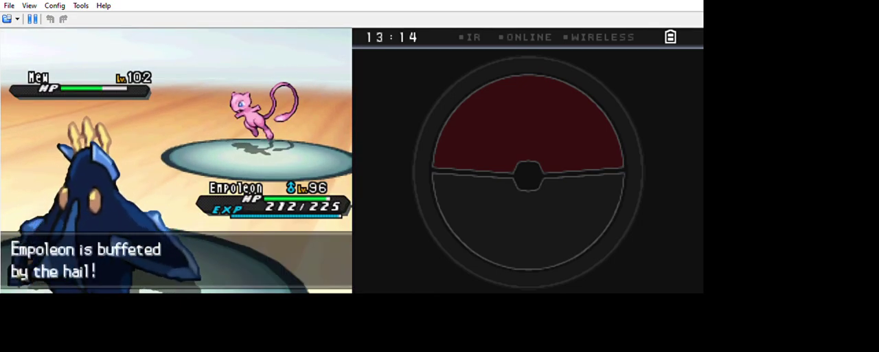
Hit Mew with Empoleon's Ominous Wind, then glance at the party and back out
key("x")
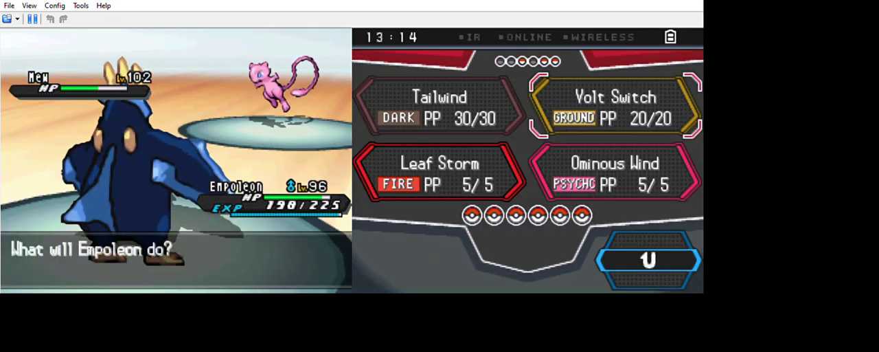
key("x")
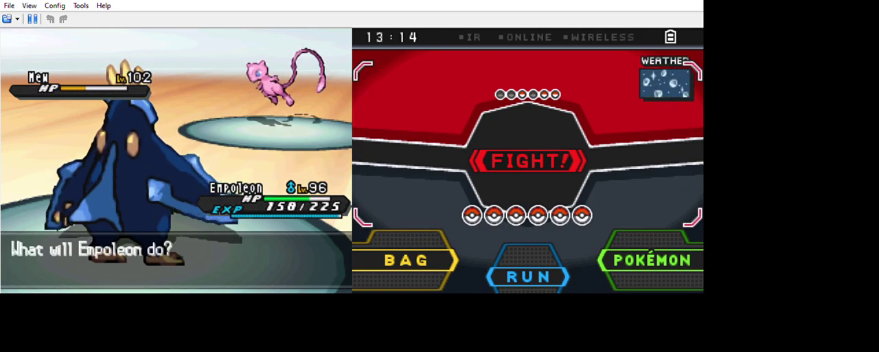
left_click(651, 260)
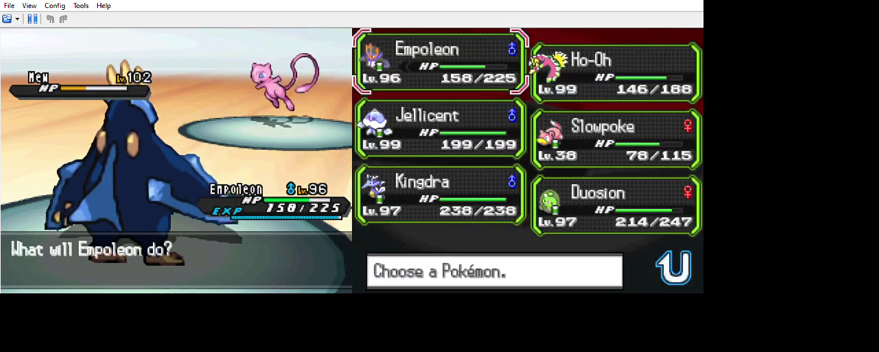
key("Down")
key("Right")
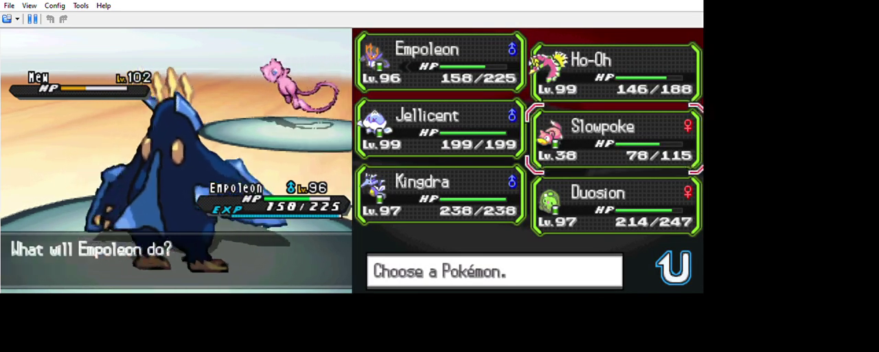
key("z")
Use Ominous Wind again, then shift Ho-Oh in for Empoleon
key("x")
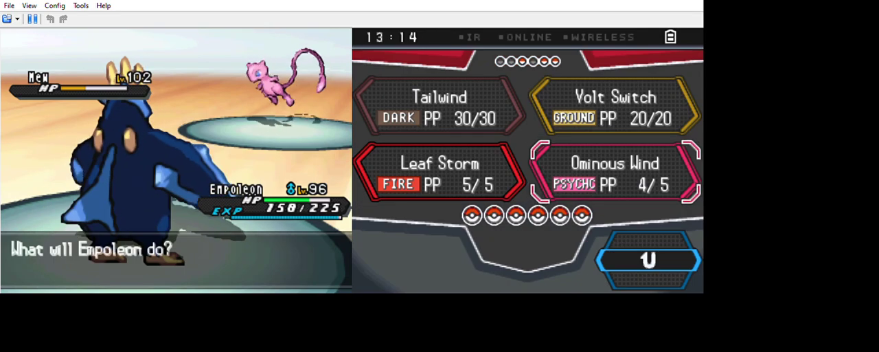
key("x")
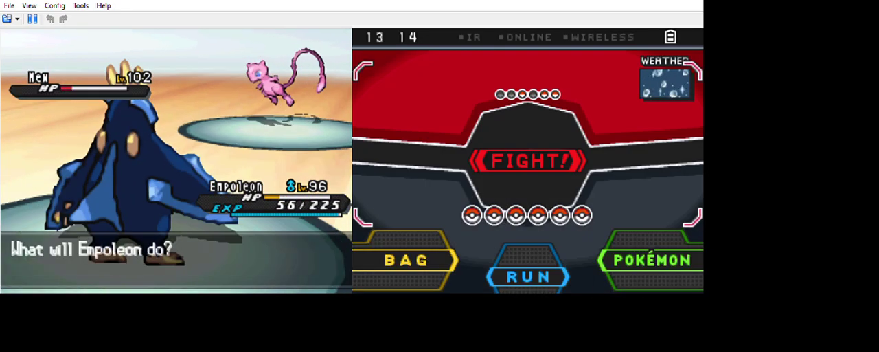
left_click(651, 259)
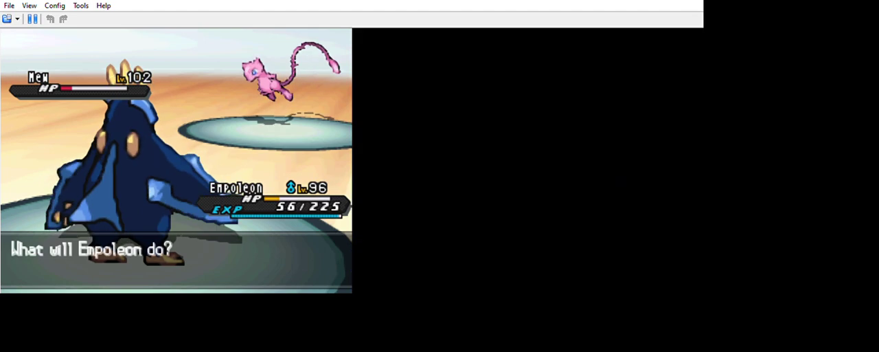
left_click(609, 59)
left_click(527, 138)
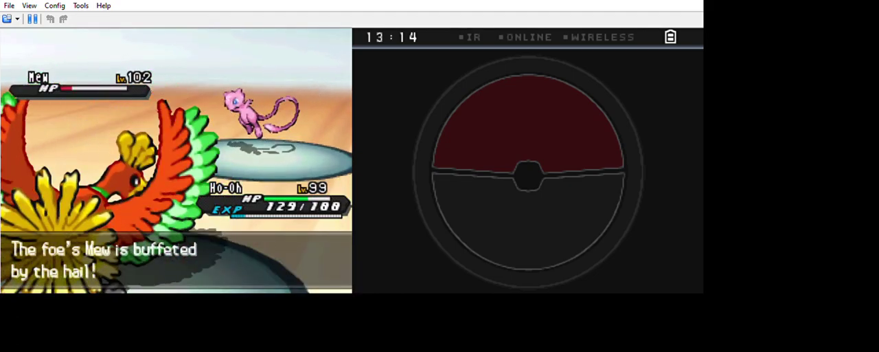
Knock out Mew with Ho-Oh's Acrobatics and dismiss the level-up stats
key("x")
key("x")
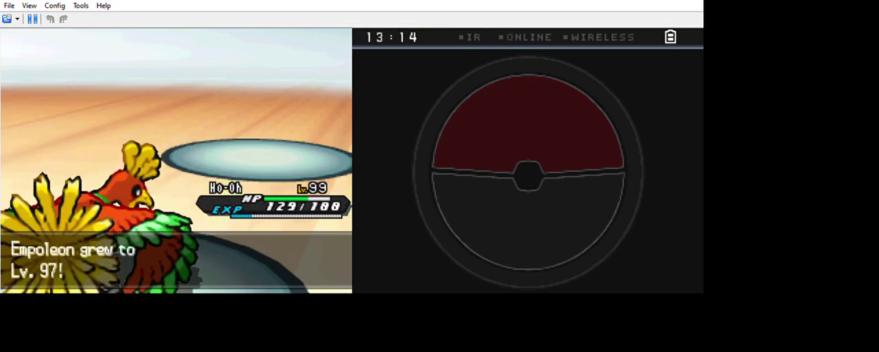
key("x")
key("x")
key("x")
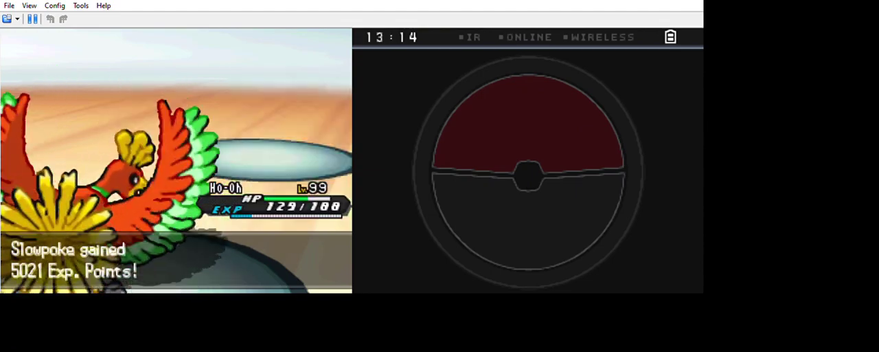
key("x")
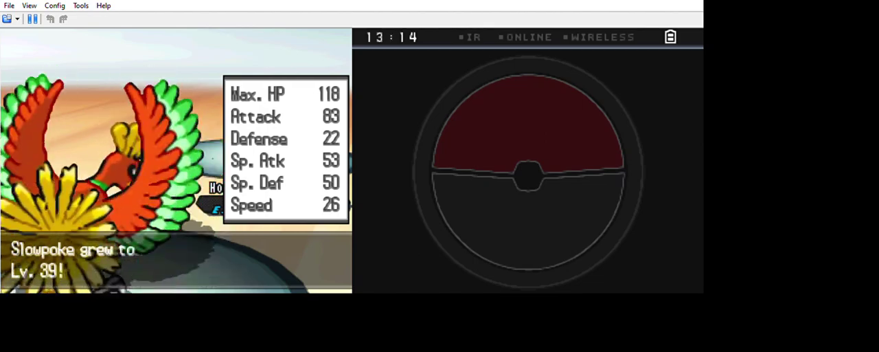
key("x")
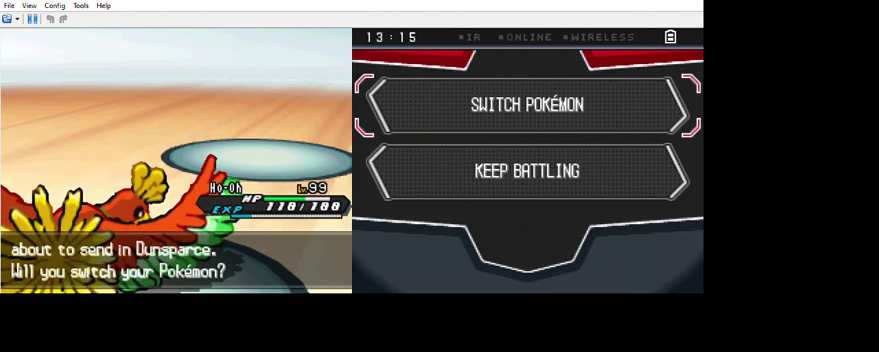
Check Ho-Oh's moves, then shift Kingdra in before Dunsparce arrives
key("x")
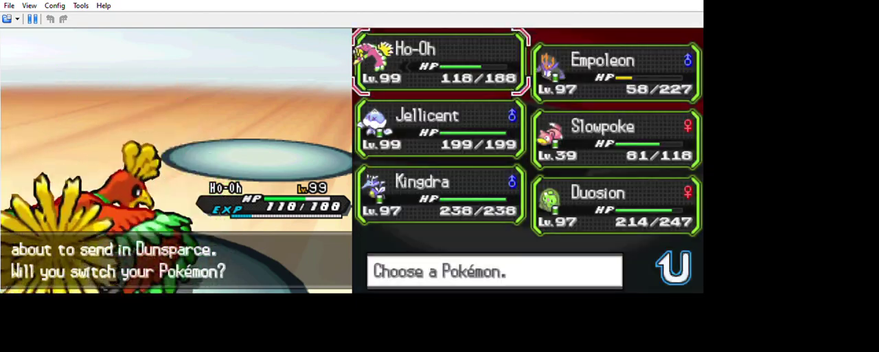
key("Down")
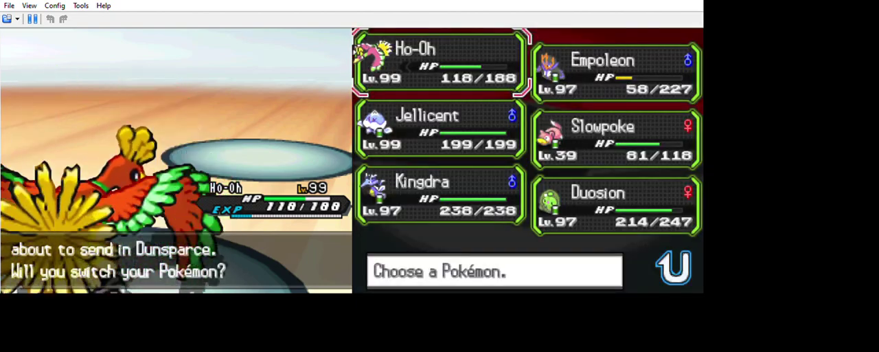
key("x")
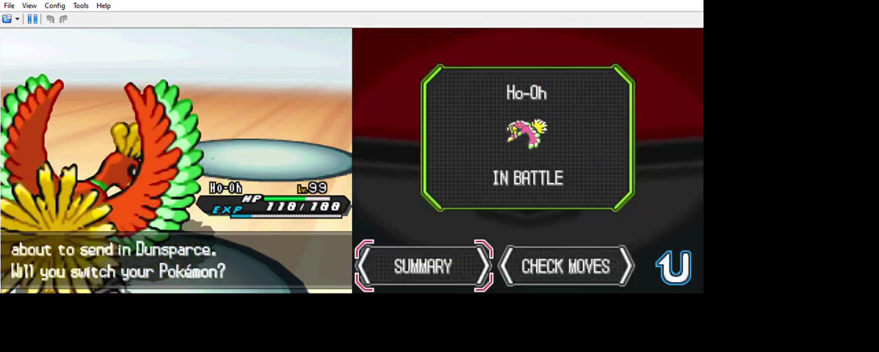
key("x")
key("Right")
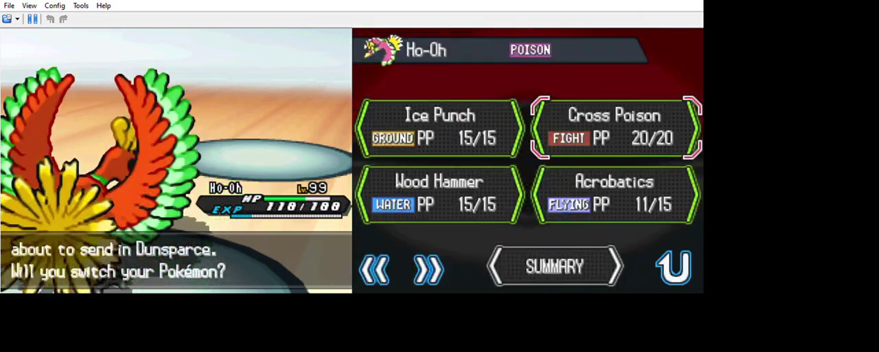
key("Left")
key("z")
key("z")
key("Down")
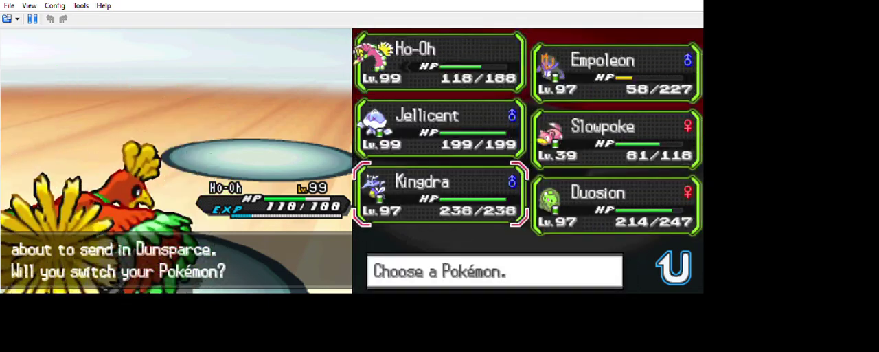
key("x")
key("x")
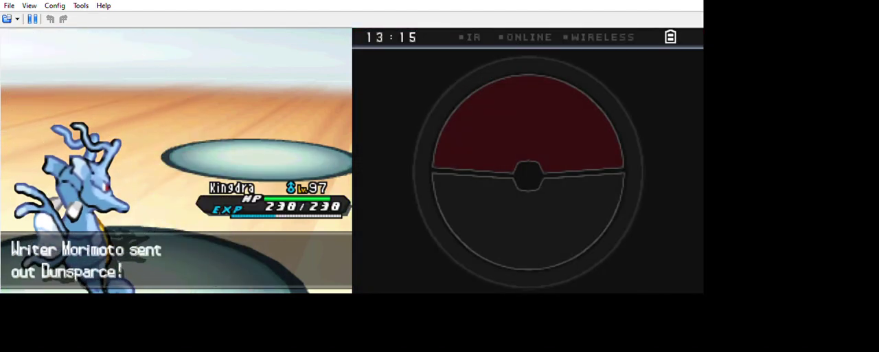
Attack Dunsparce twice with Kingdra's moves
key("x")
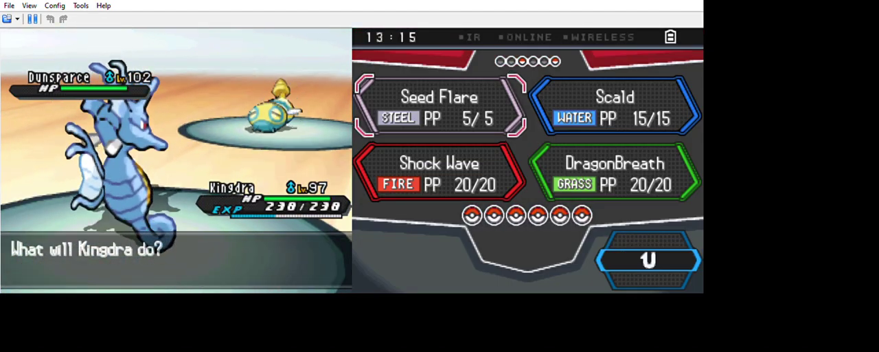
key("x")
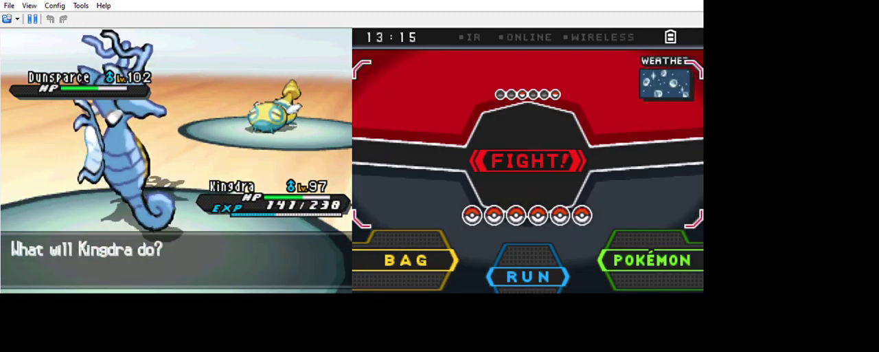
key("x")
key("x")
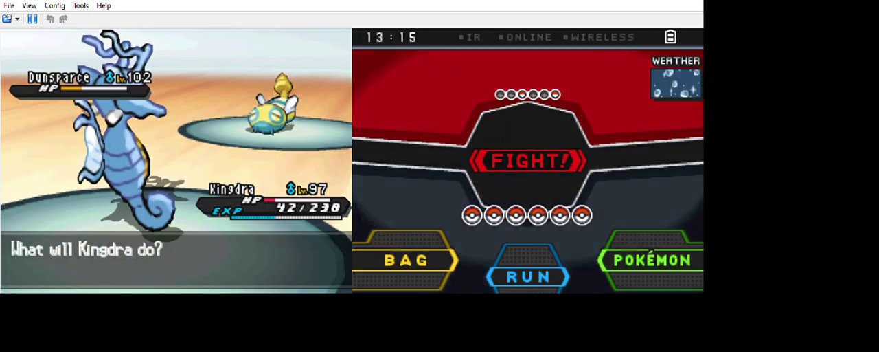
Switch Jellicent in for Kingdra, then send Duosion in after Jellicent faints
key("Right")
key("x")
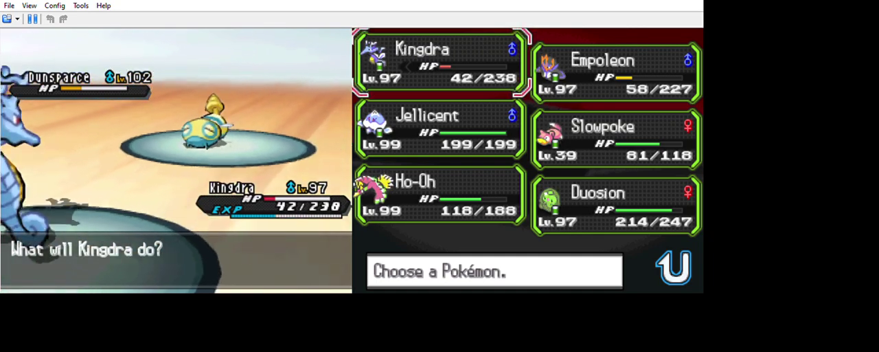
key("Down")
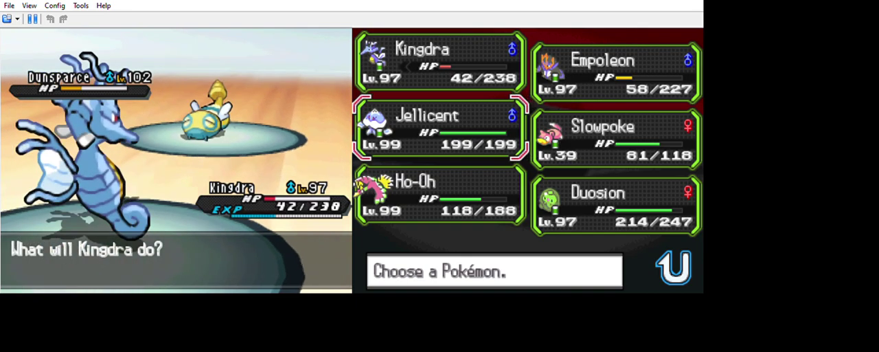
key("x")
key("x")
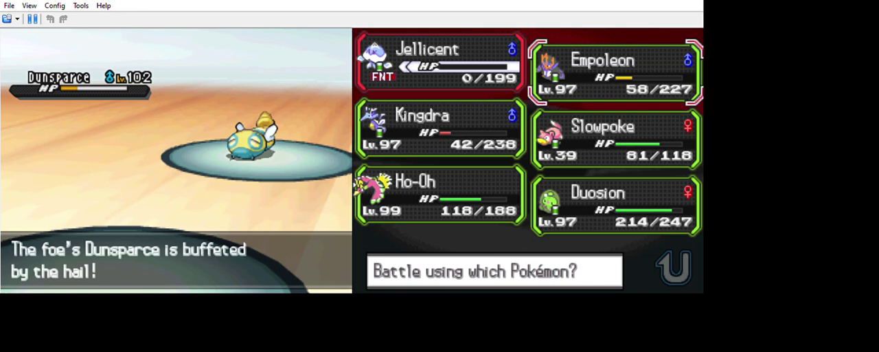
key("Down")
key("x")
key("x")
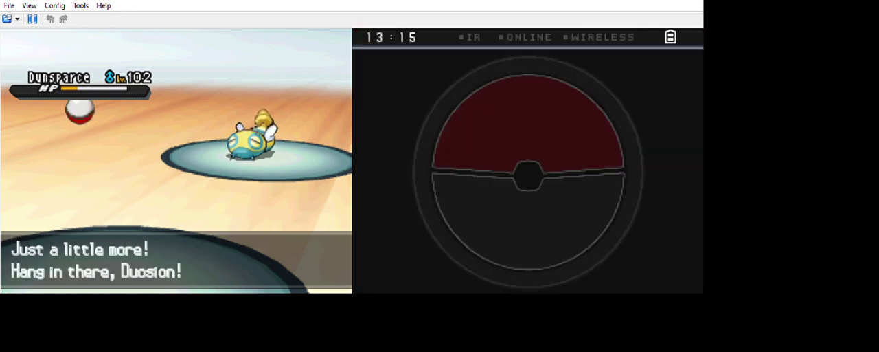
key("x")
key("x")
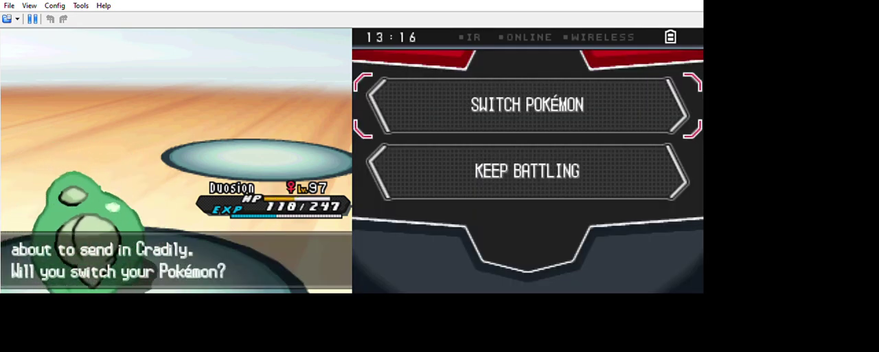
Shift Ho-Oh in for Duosion and beat Cradily with Cross Poison for ₽16320
key("x")
key("Down")
key("Down")
key("x")
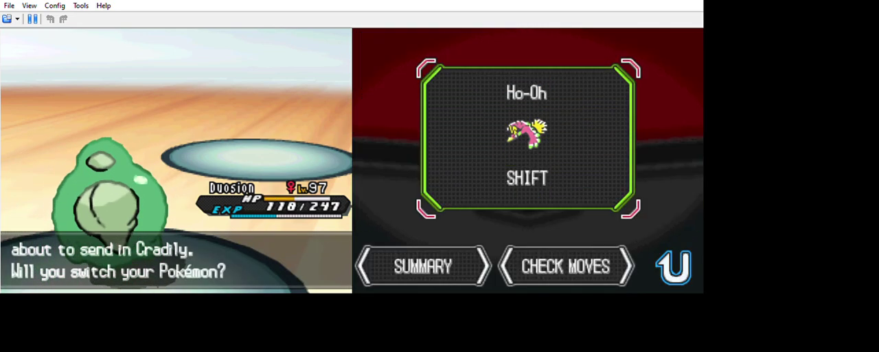
key("x")
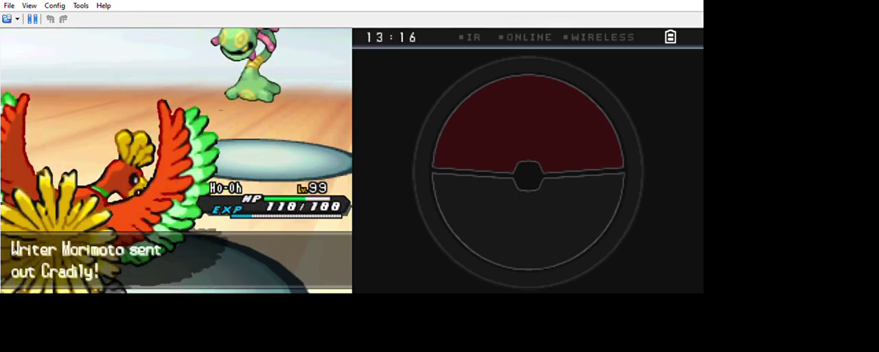
key("x")
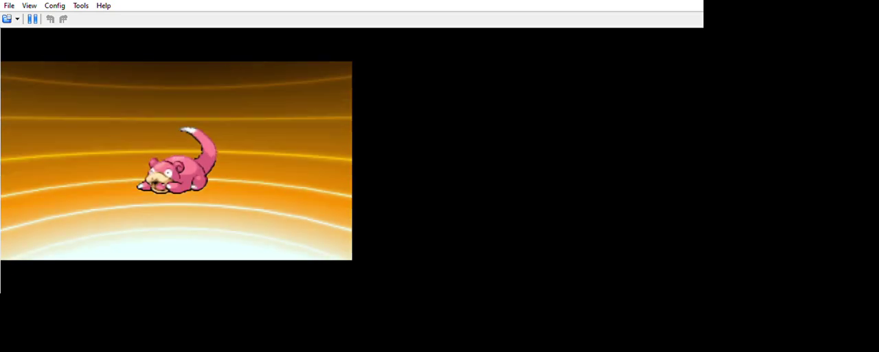
Cancel Slowpoke's evolution with B and dismiss the follow-up message
key("z")
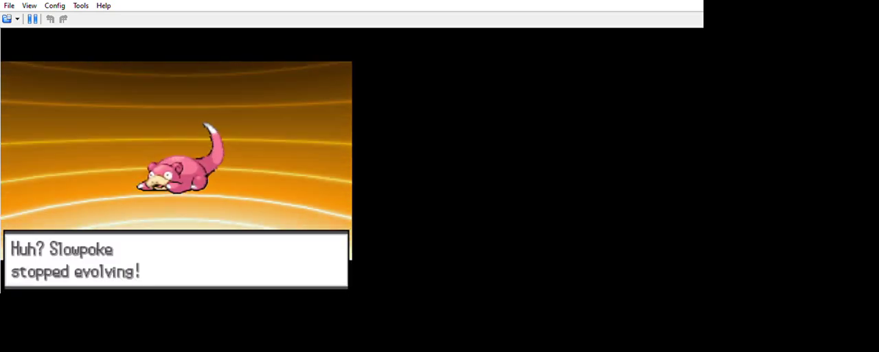
key("x")
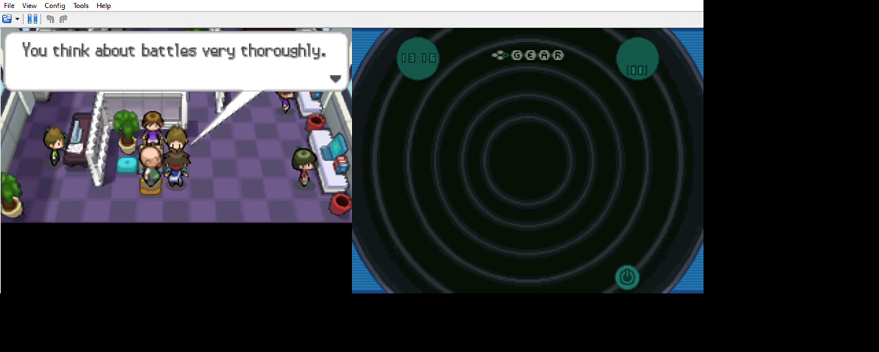
Read through and close Writer Morimoto's remaining dialogue
key("x")
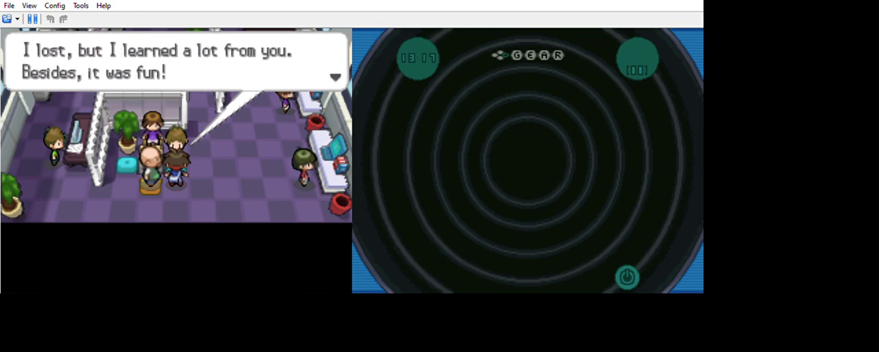
key("x")
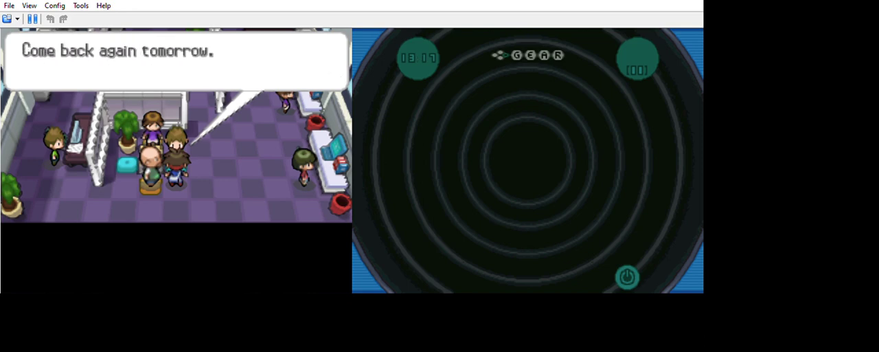
key("x")
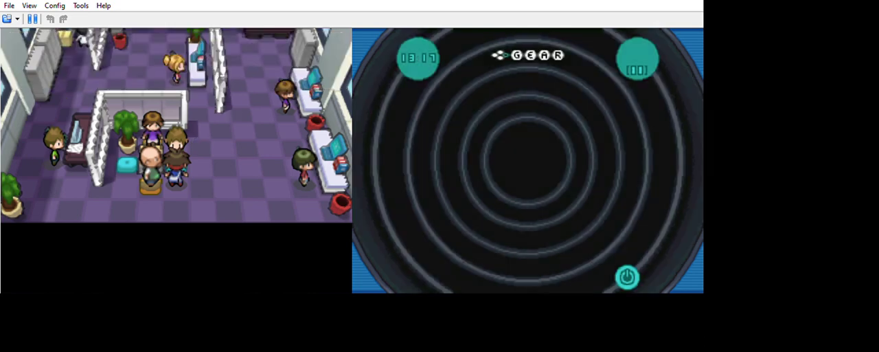
Walk through the office past the partition and ride the elevator down to 1F
key("Left")
key("Up")
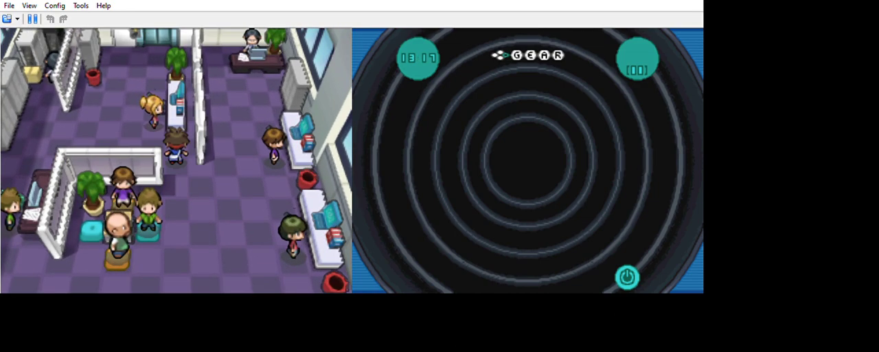
key("Left")
key("Up")
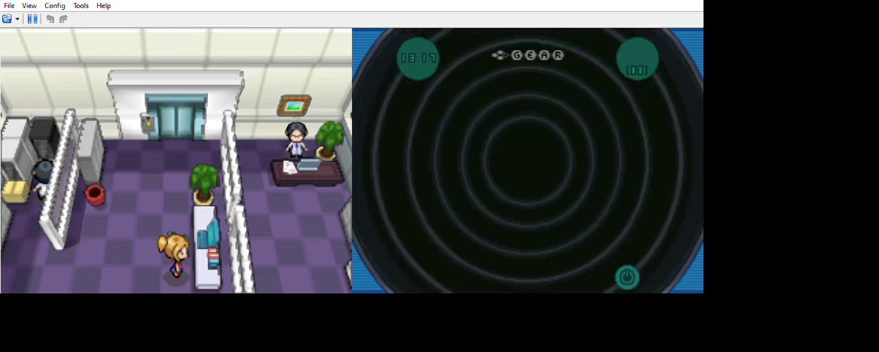
key("x")
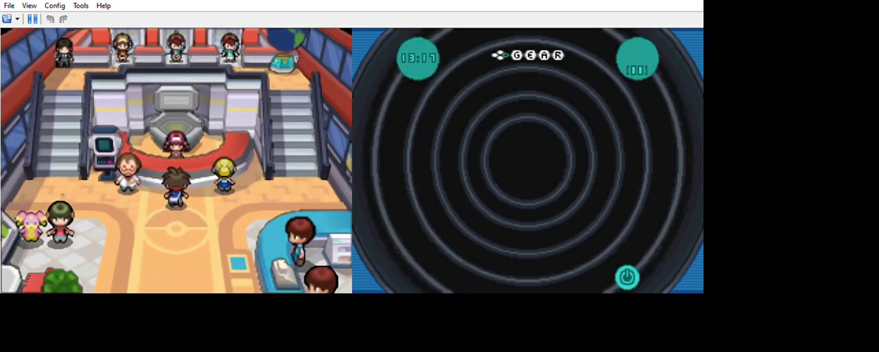
Accept healing from the nurse, finish her dialogue, and step away from the counter
key("Up")
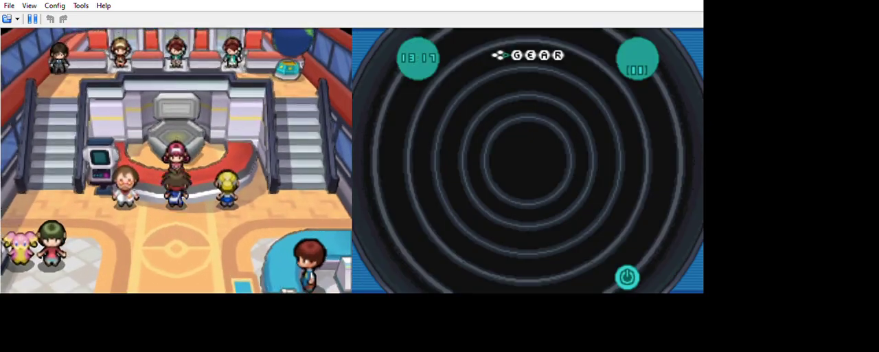
key("x")
key("x")
key("x")
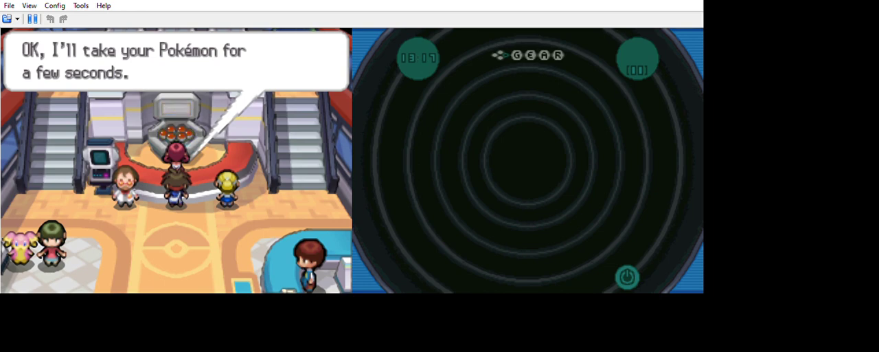
key("x")
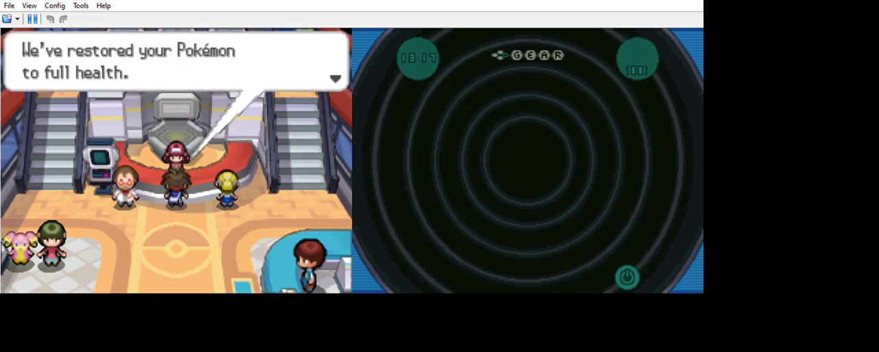
key("x")
key("x")
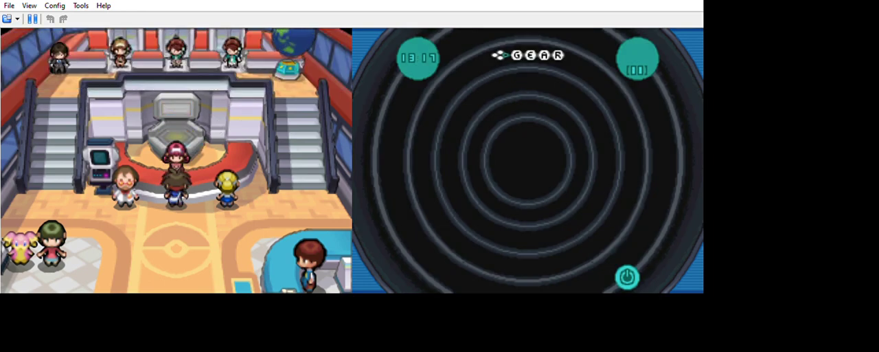
key("Left")
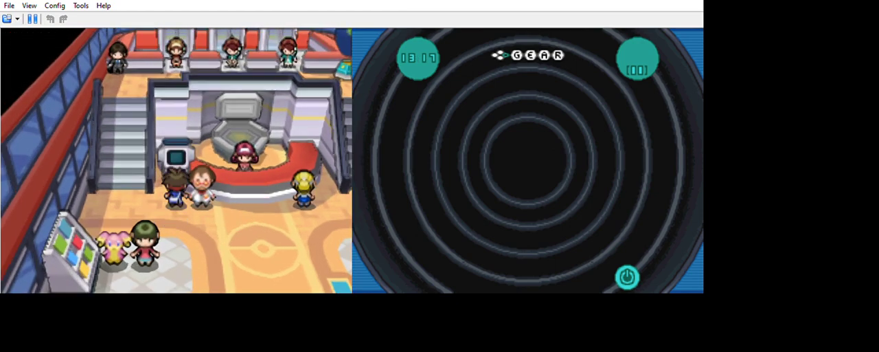